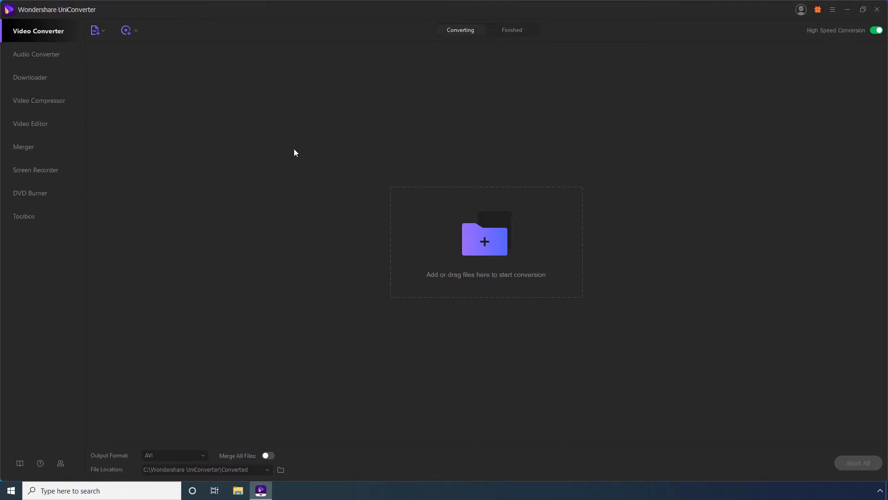
- Load Sea Video Demo from the Desktop into UniConverter's conversion list
click(478, 239)
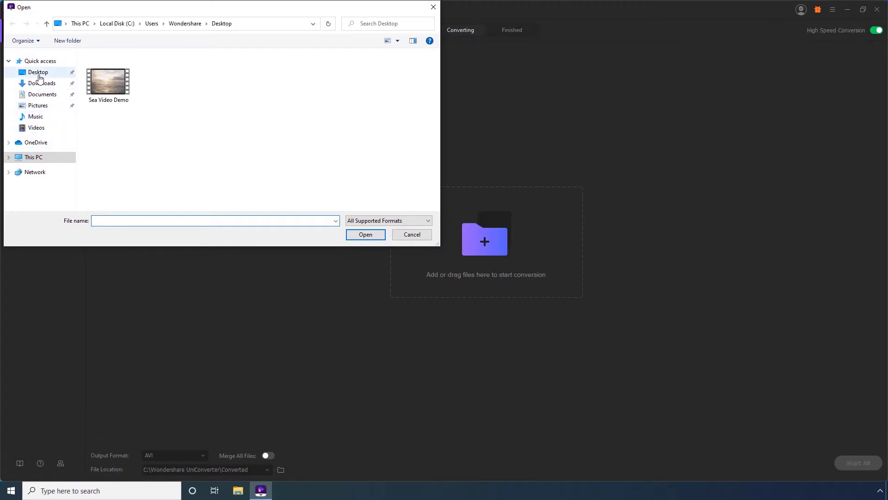
click(102, 85)
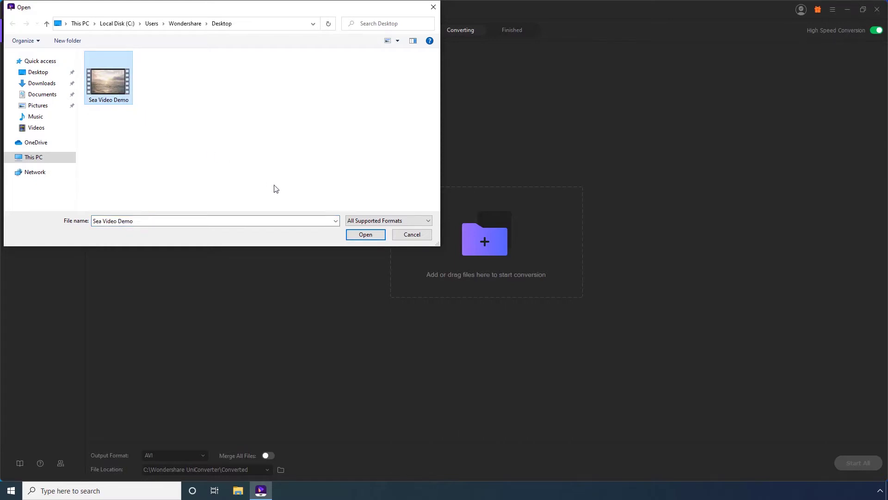
click(358, 235)
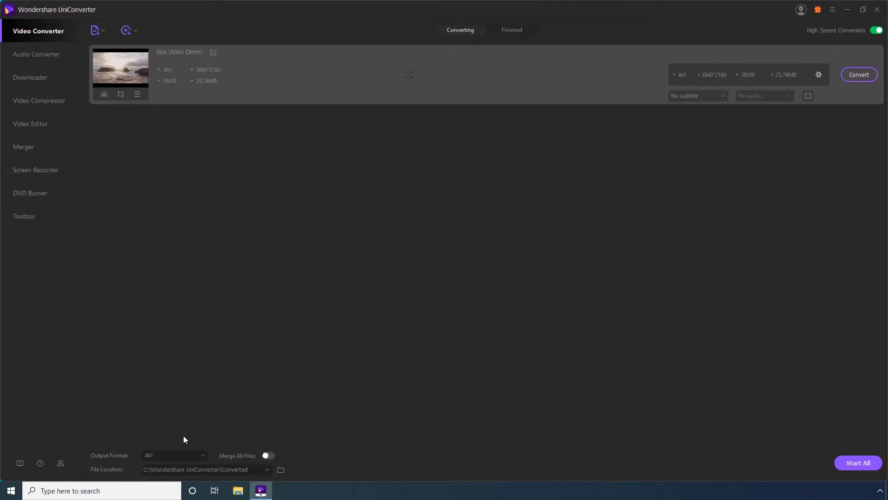
- Set Sea Video Demo's output format to MP4 Video, Same as source (3840*2160)
click(175, 455)
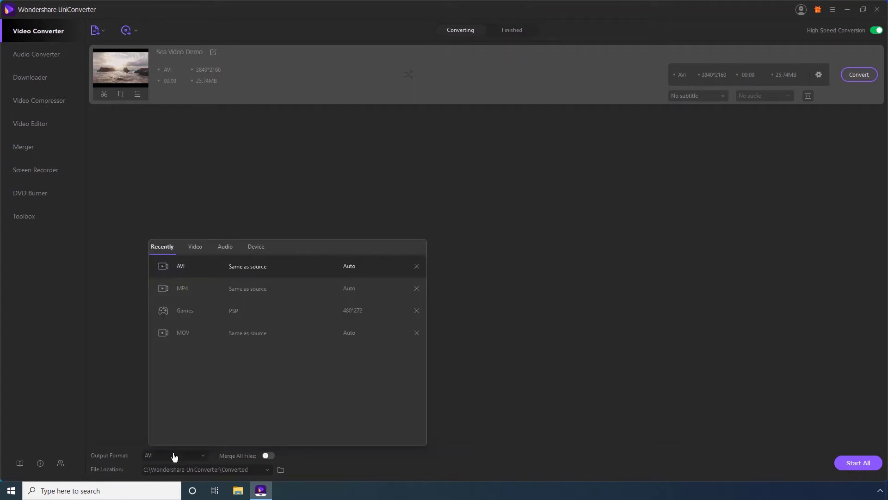
click(195, 248)
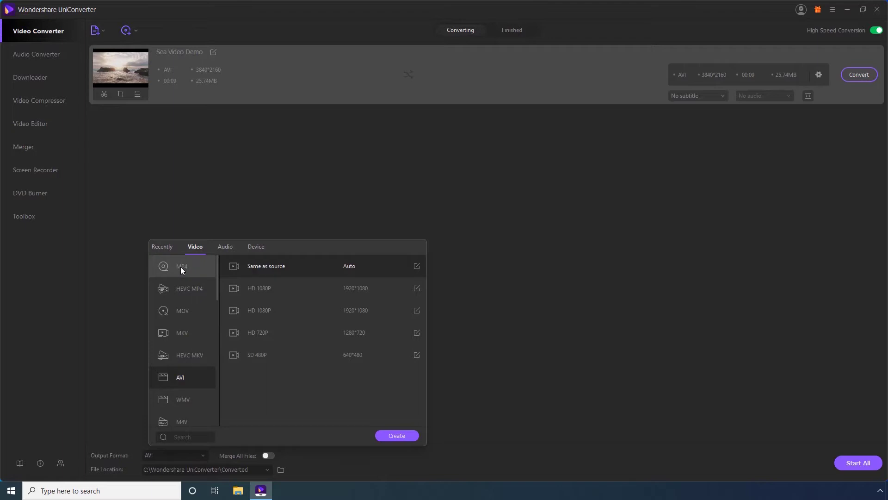
click(181, 267)
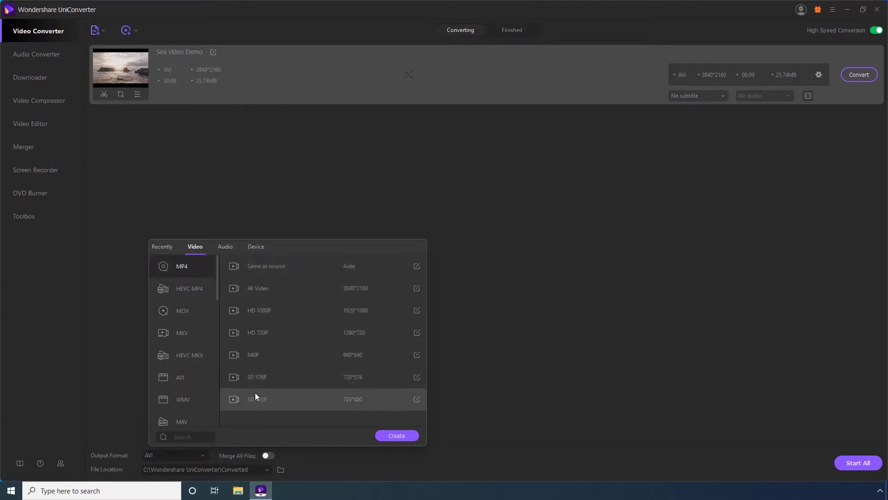
click(259, 268)
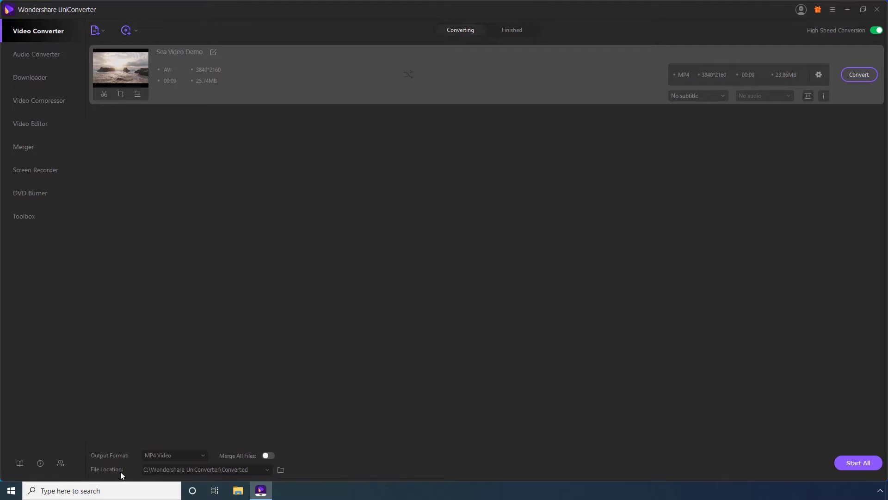
- Set File Location to Same as Source Folder and run Start All on the queued video
click(267, 469)
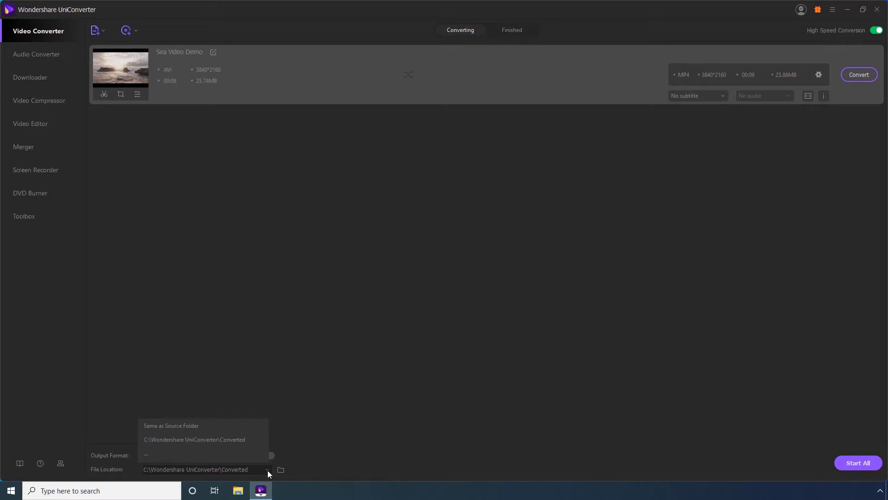
click(181, 425)
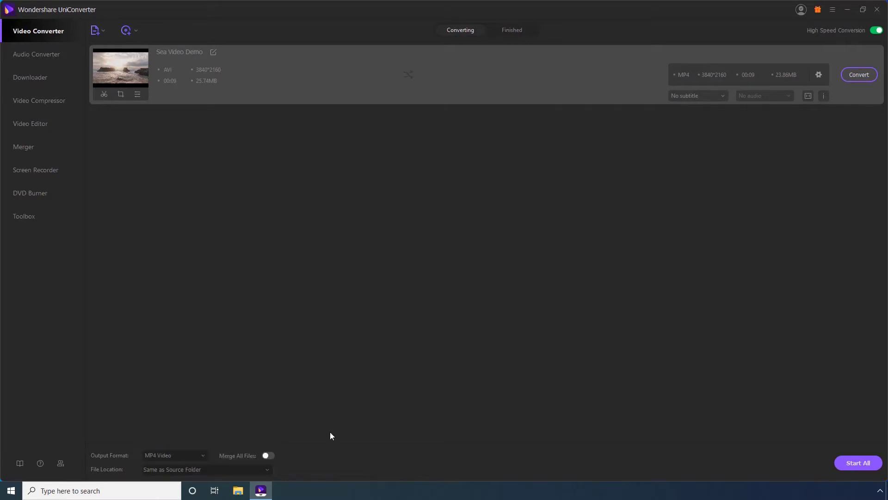
click(867, 464)
- Check the converted Sea Video Demo MP4 in the Finished list
click(511, 30)
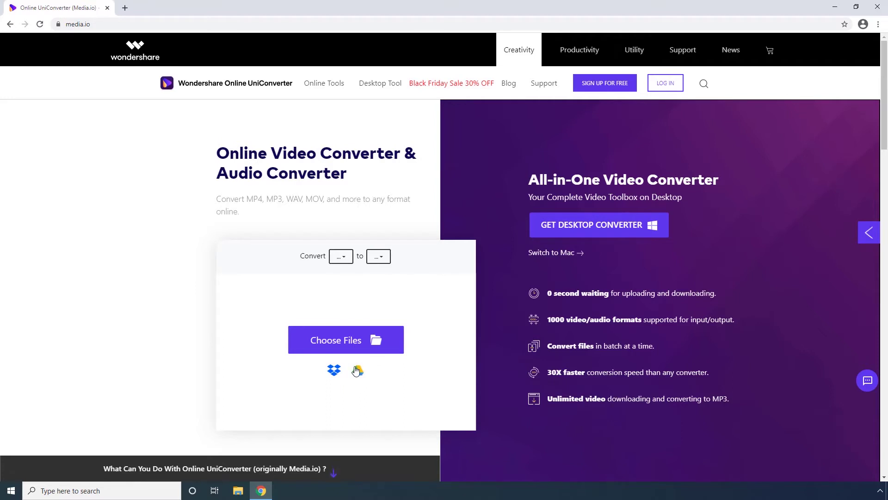
- Upload Sea Video Demo.avi to the Media.io online converter
click(343, 343)
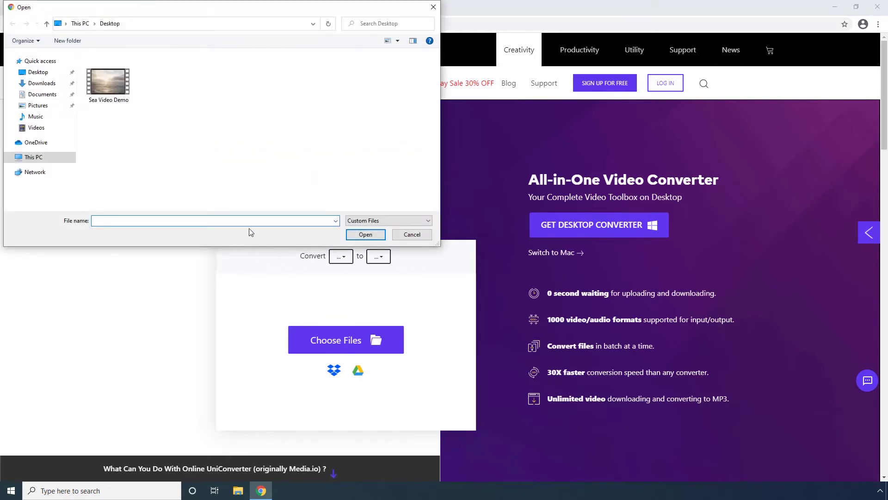
click(109, 74)
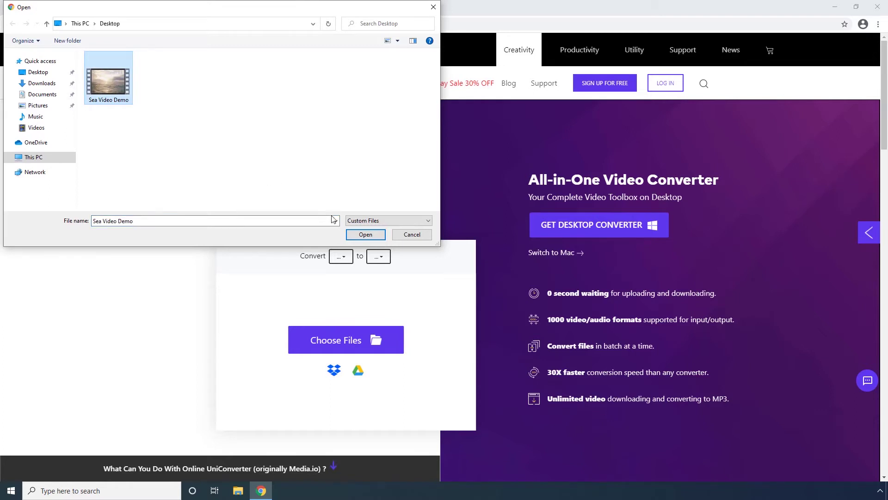
click(362, 235)
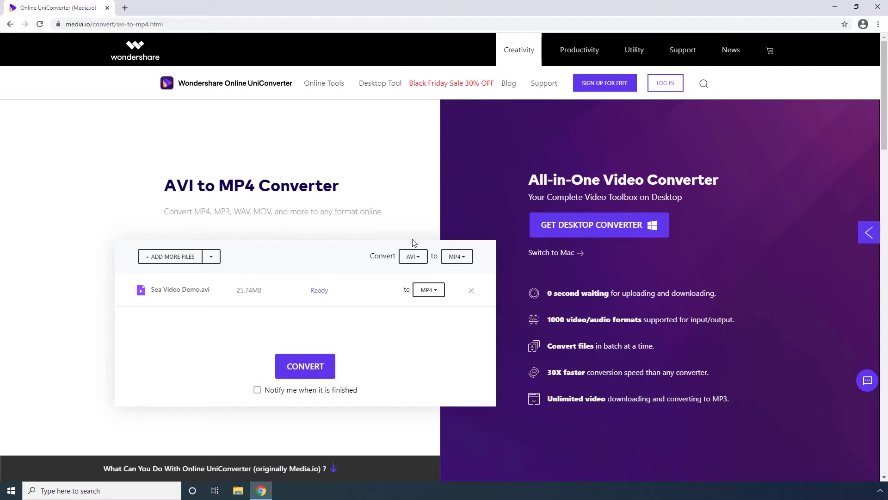
- Set the target format to MP4 and start the AVI-to-MP4 conversion
click(458, 257)
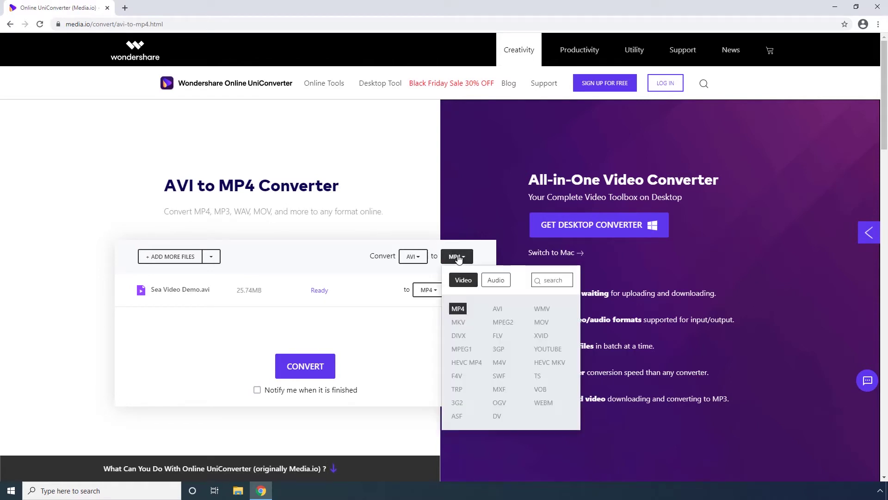
click(458, 310)
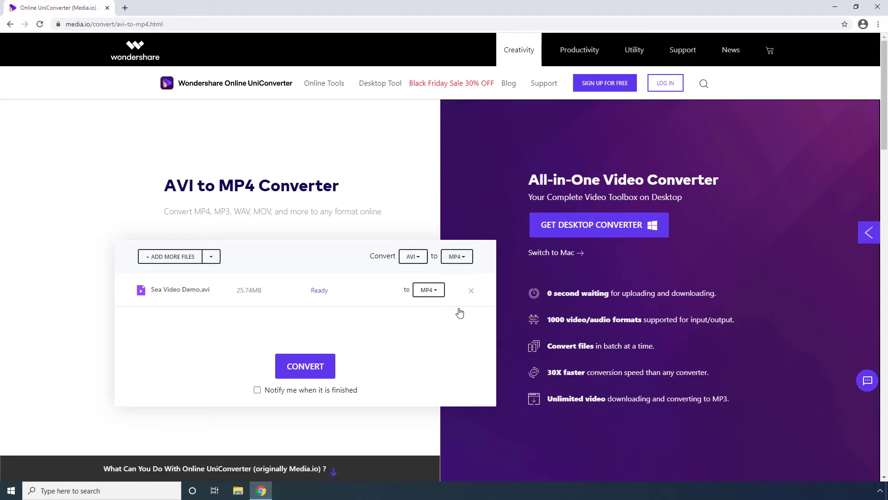
click(307, 368)
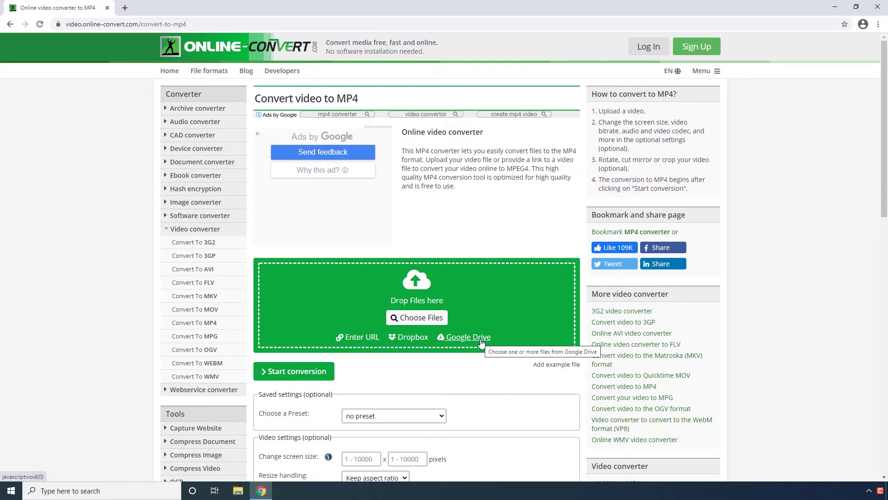
- Upload Sea Video Demo.avi from the Desktop to Online-Convert's Convert video to MP4 page
click(427, 321)
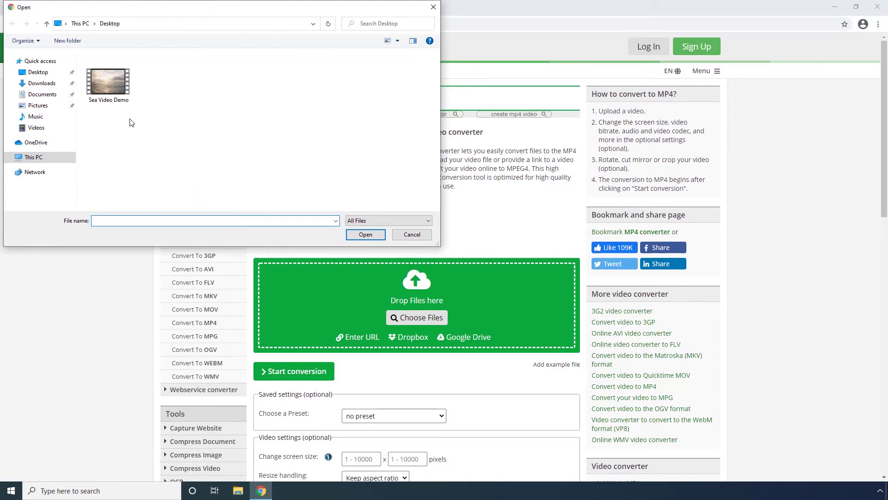
click(104, 81)
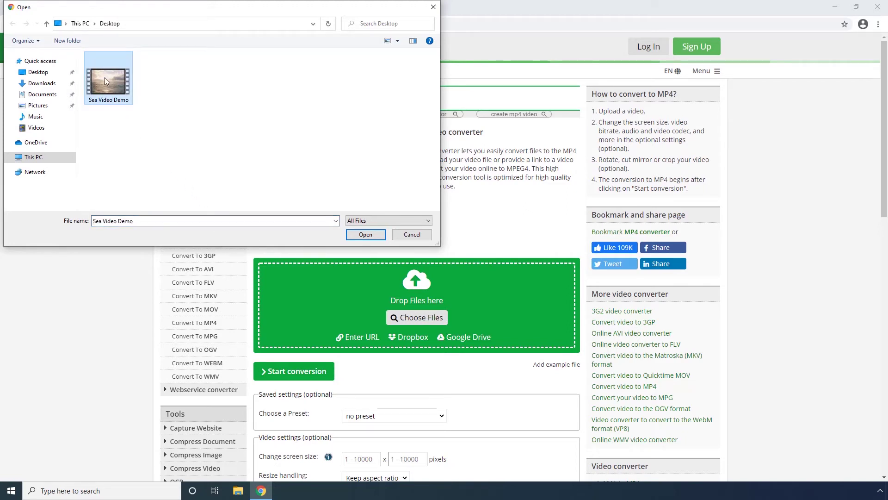
click(359, 235)
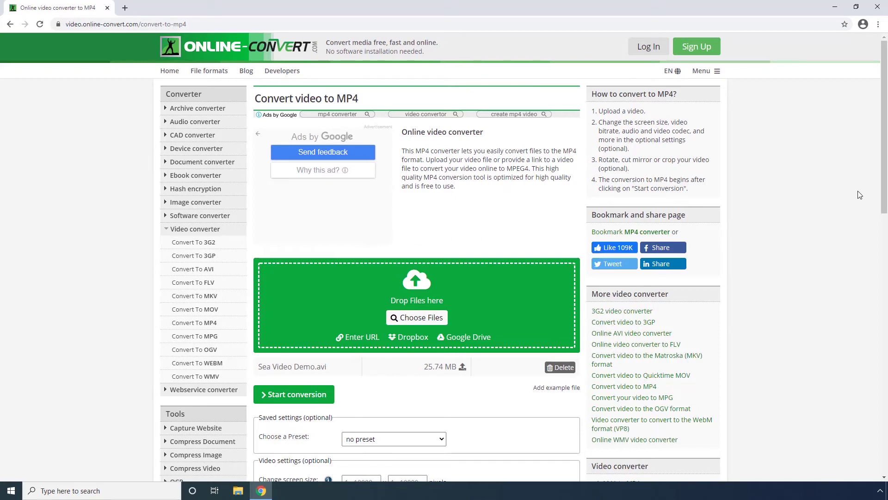
- Apply the 1920x1080 Full HD 25p, h.264 preset and start the MP4 conversion
drag(884, 195, 876, 280)
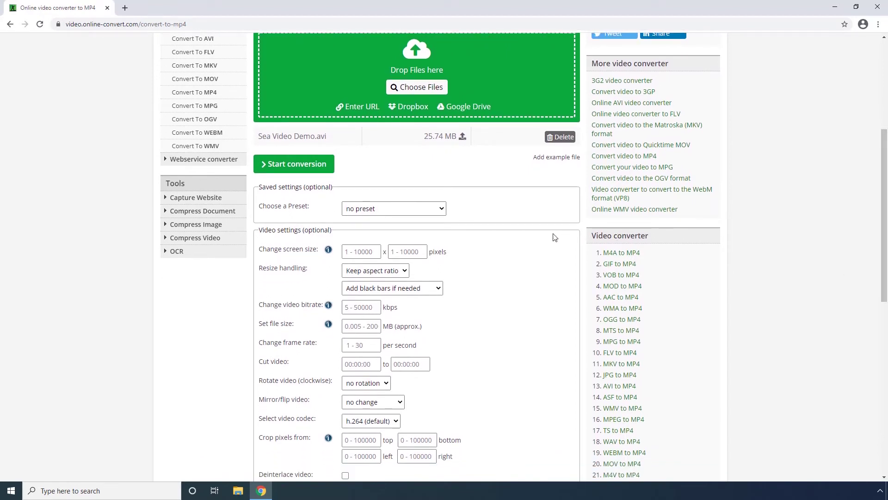
click(442, 209)
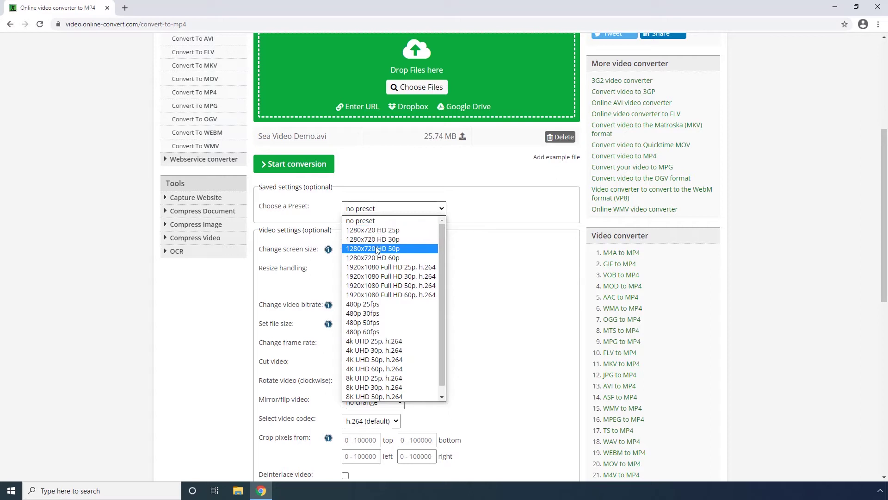
click(376, 267)
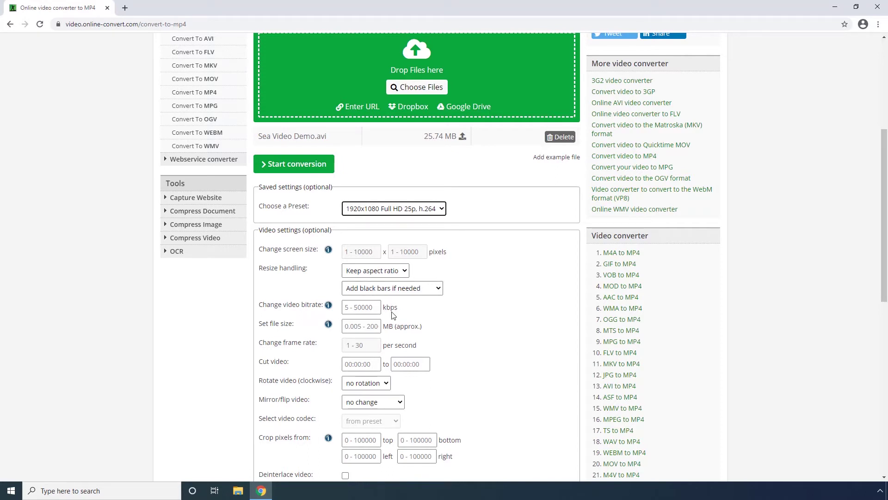
click(290, 169)
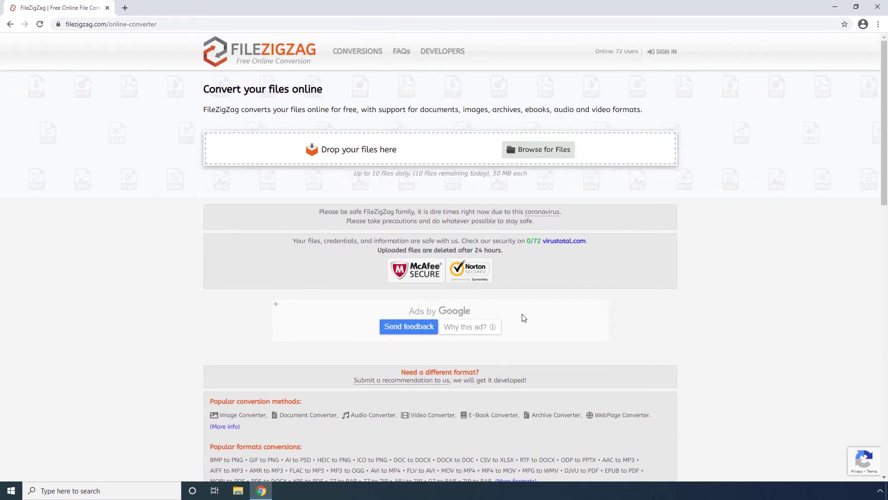
- Add Sea Video Demo.avi to FileZigZag's conversion list
click(533, 154)
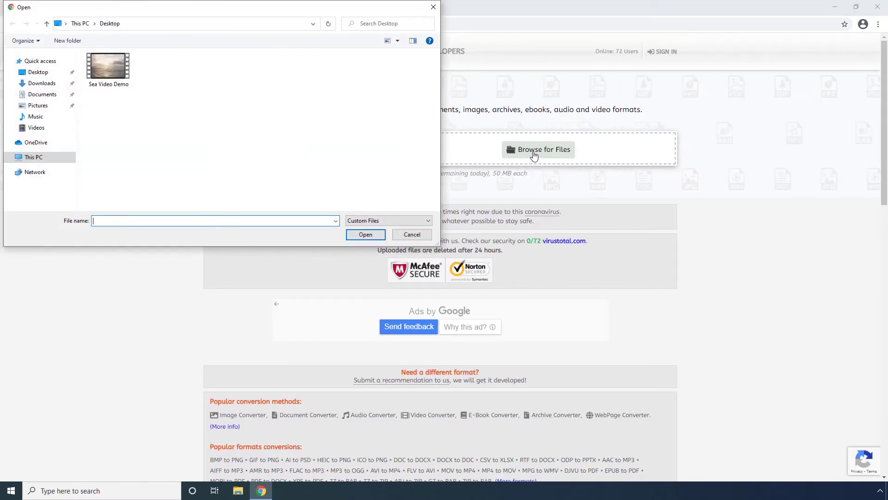
click(119, 67)
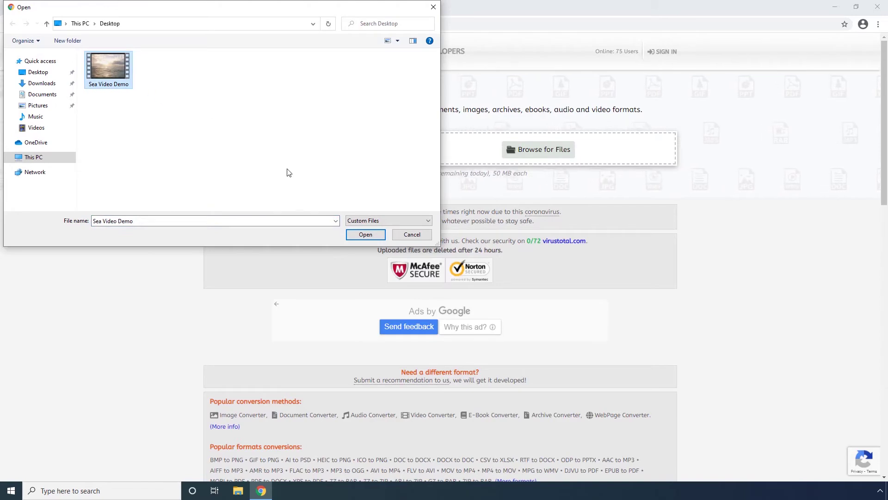
click(364, 235)
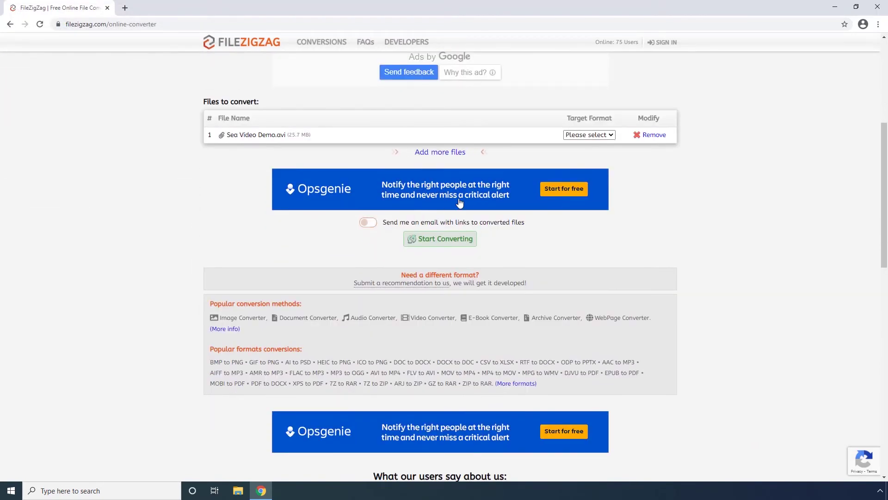
- Choose MP4 as the target format and start converting the file
click(612, 138)
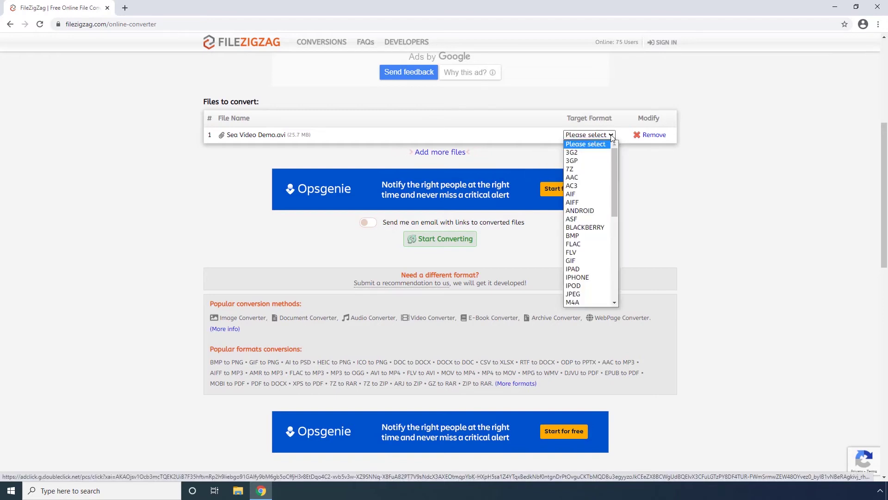
drag(615, 154, 614, 195)
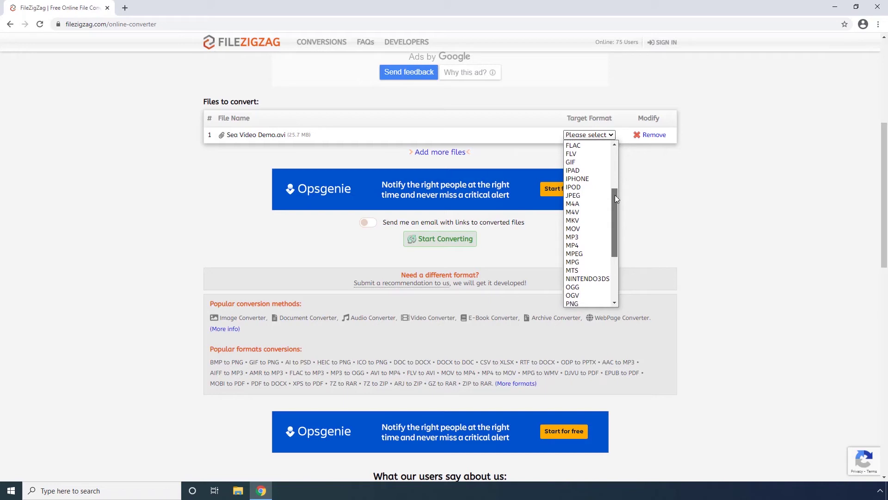
click(581, 246)
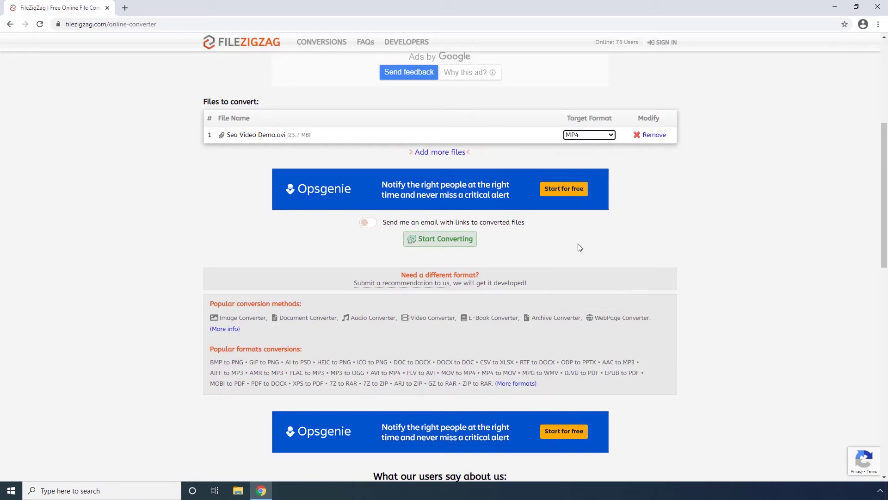
click(448, 244)
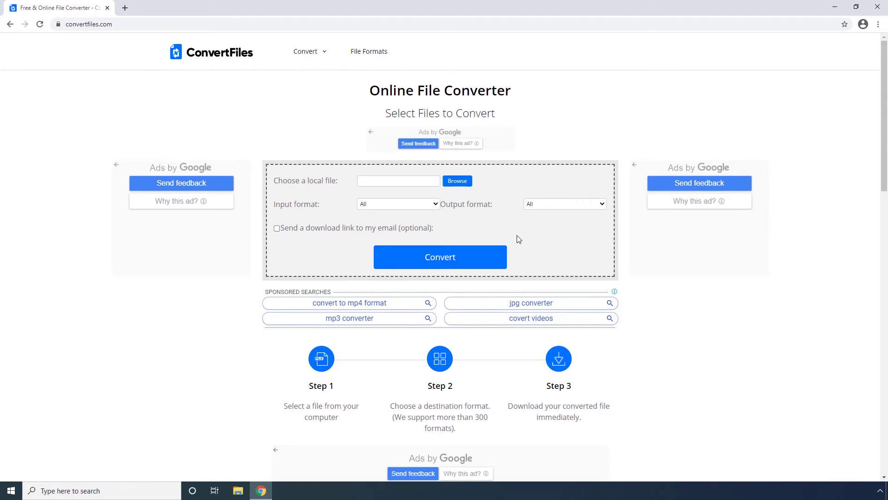
- Load Sea Video Demo.avi from the Desktop into ConvertFiles
click(461, 184)
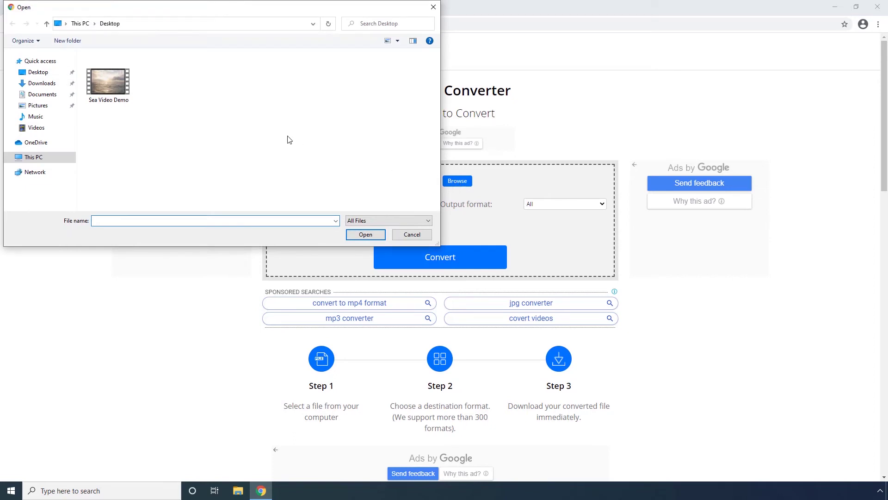
click(111, 84)
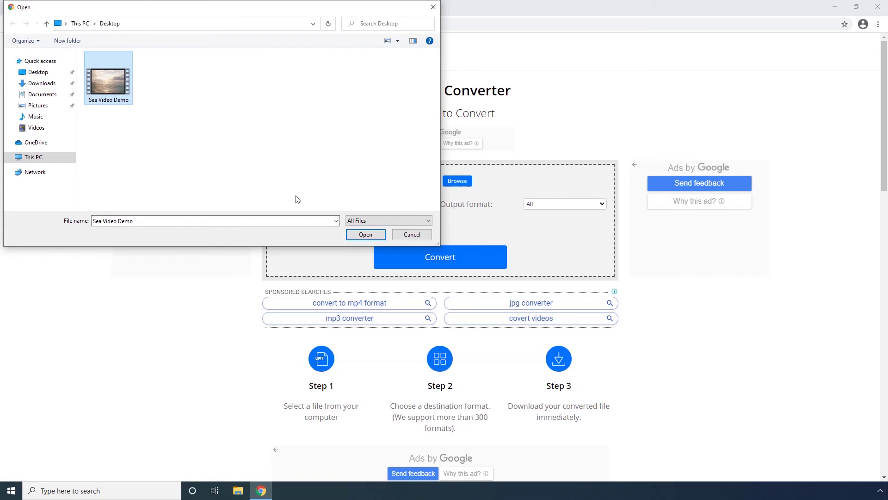
click(364, 234)
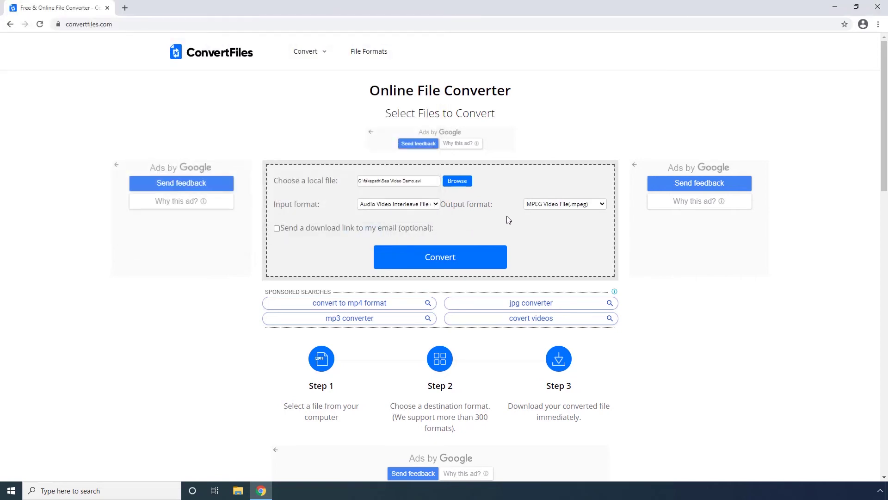
- Set the output format to MPEG-4 Video File(.mp4) and start the conversion
click(566, 205)
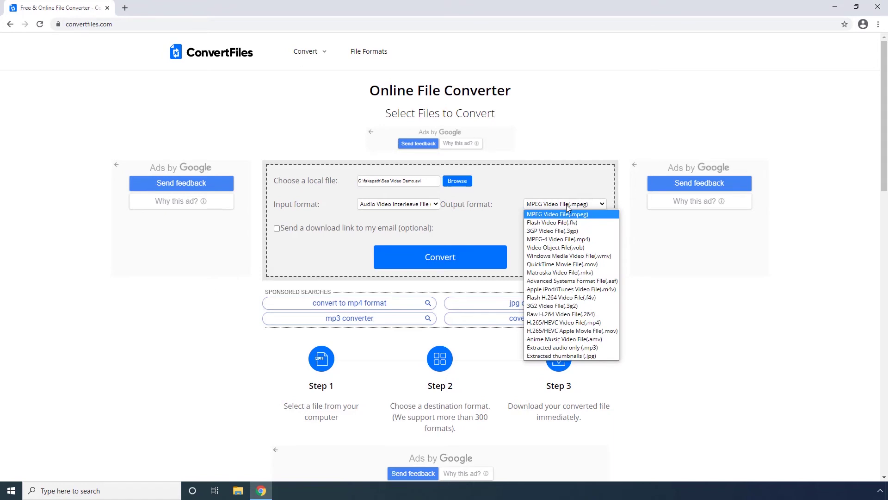
click(561, 239)
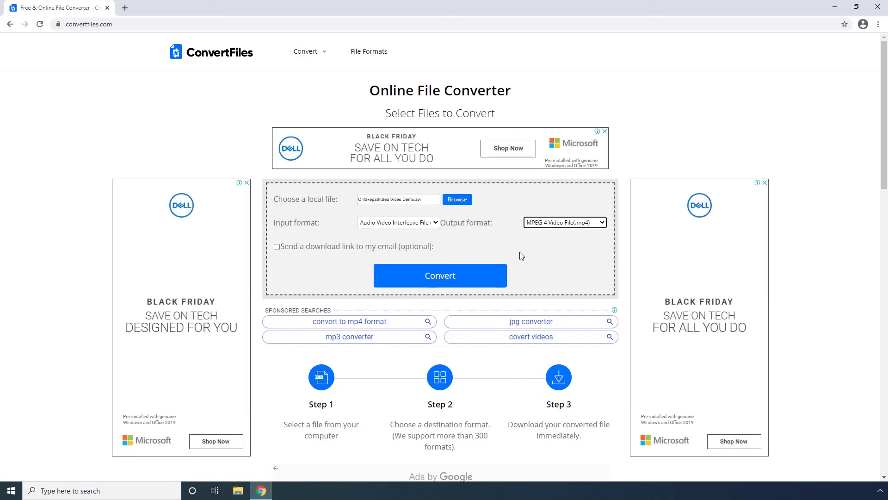
click(440, 276)
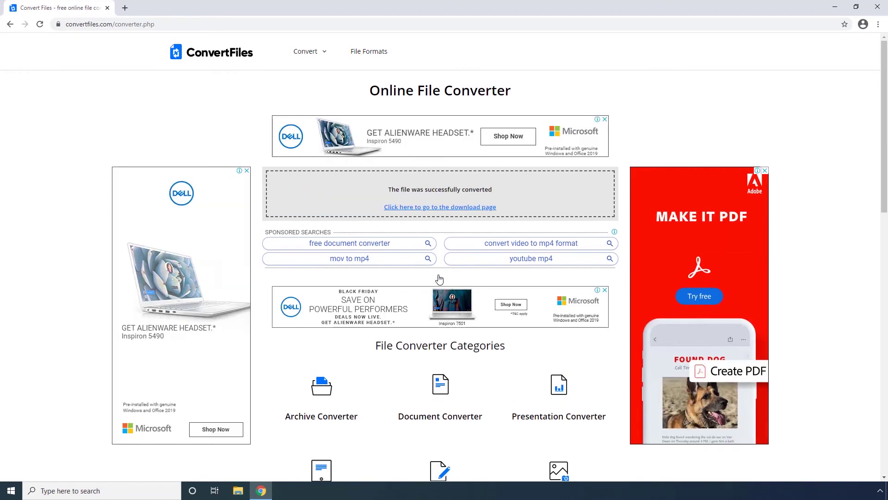
- Follow the link to the converted Sea Video Demo file's download page
click(439, 209)
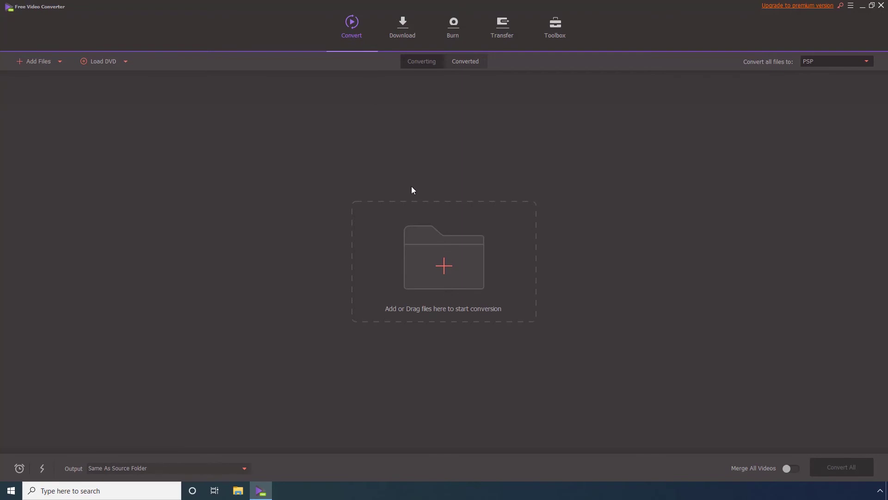
- Add Sea Video Demo.avi from the Desktop to Free Video Converter's conversion list
click(444, 259)
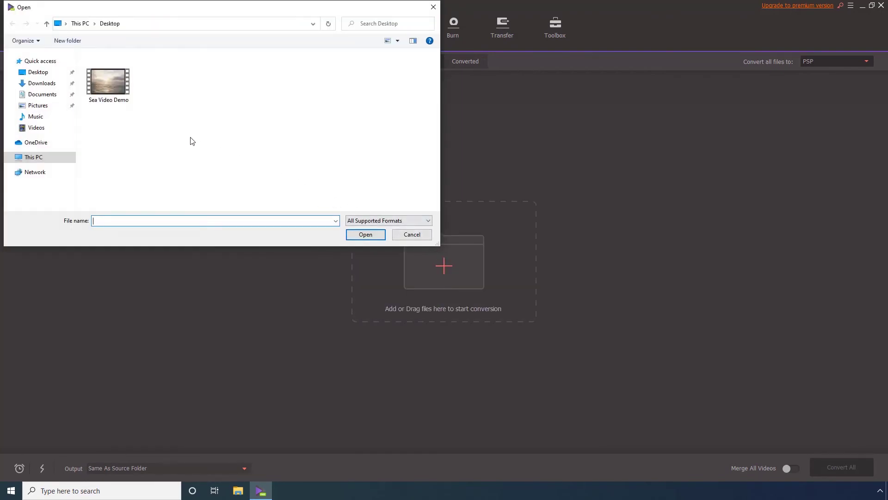
click(119, 90)
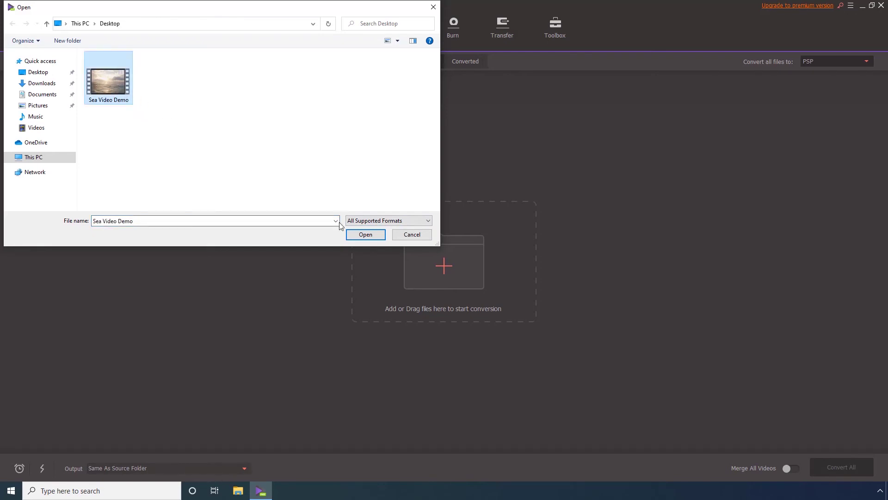
click(360, 235)
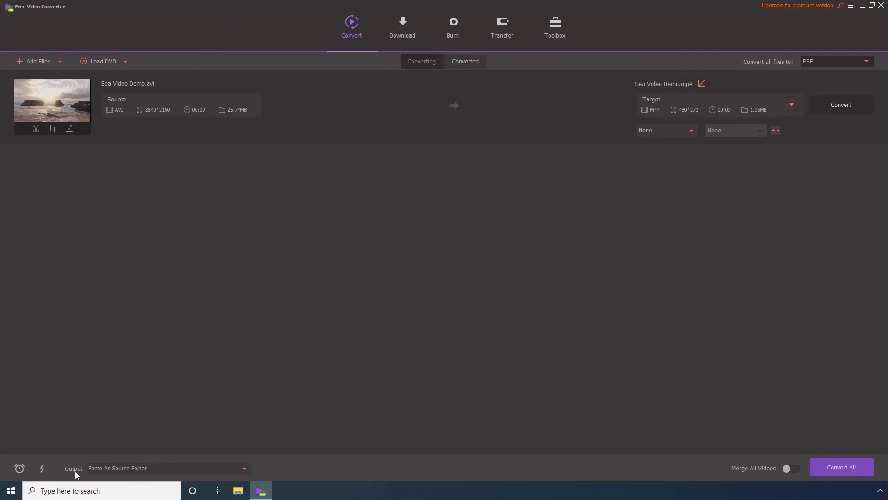
- Keep output in the source folder and set the target to MP4 Same as source (3840*2160)
click(243, 469)
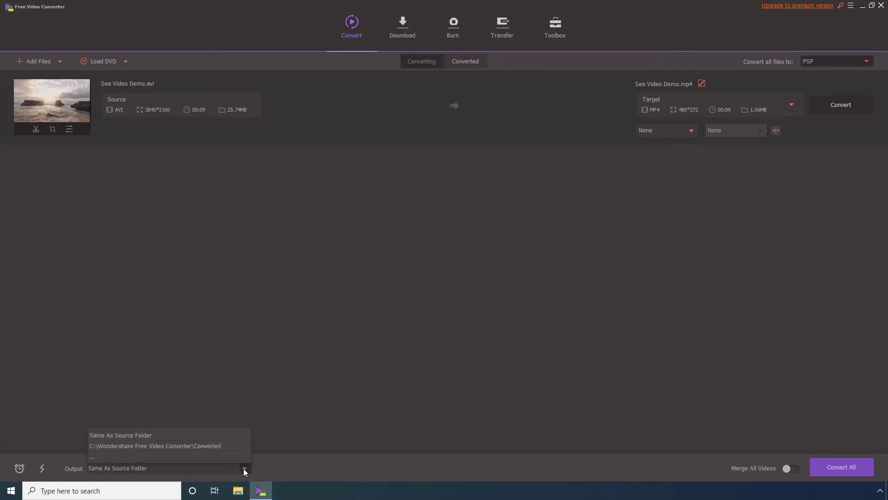
click(137, 435)
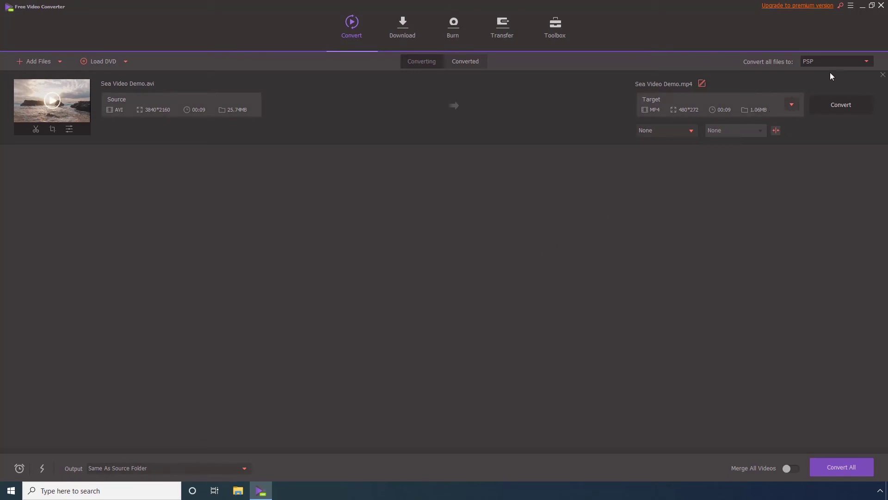
click(853, 67)
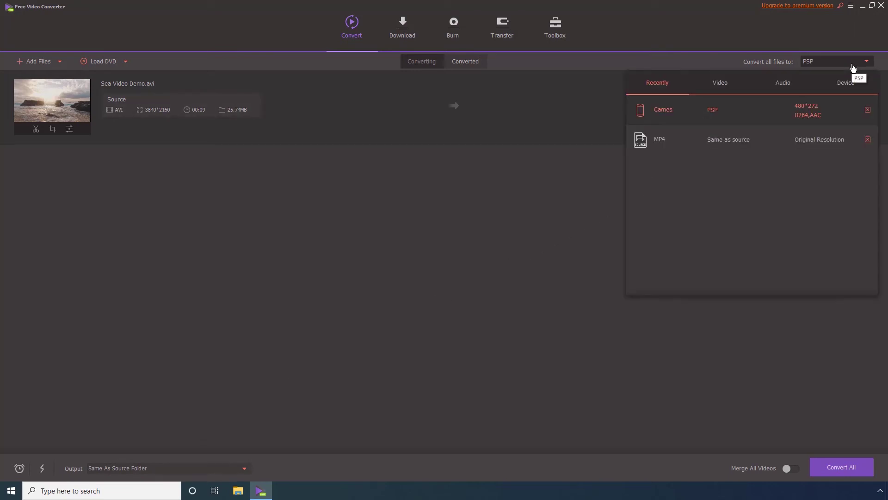
click(720, 84)
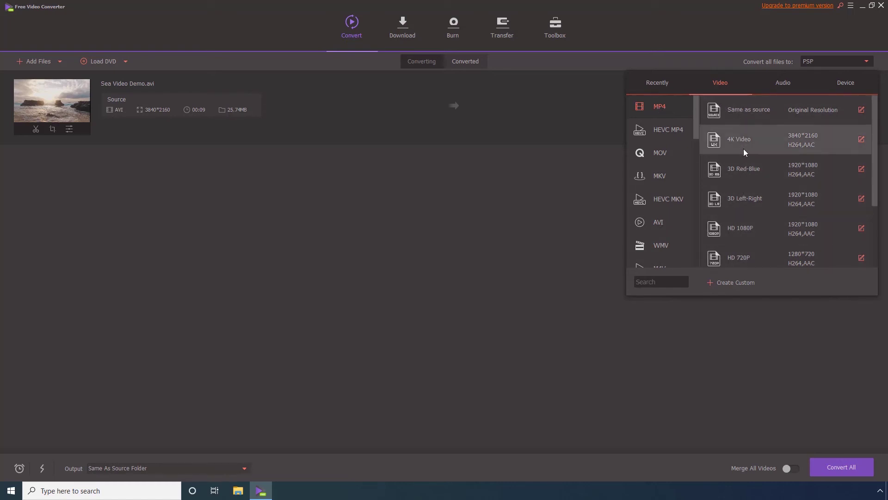
click(743, 114)
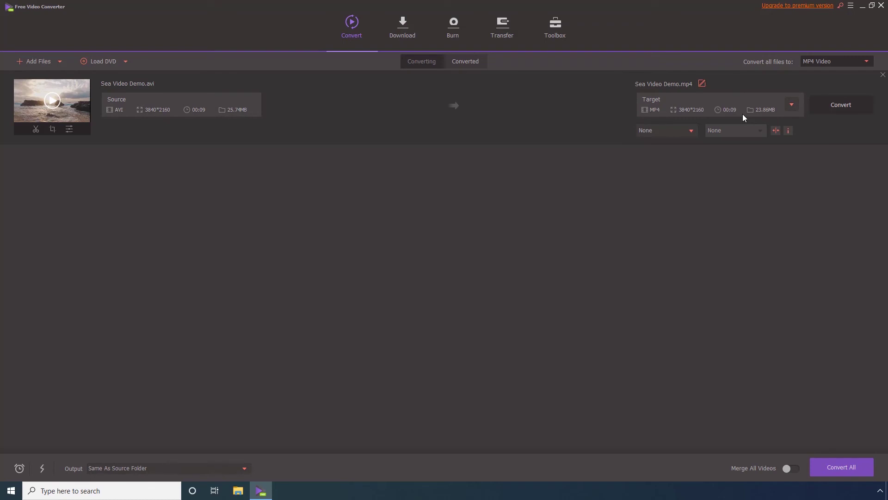
- Convert Sea Video Demo to MP4 on the free trial and review the Converted list
click(840, 110)
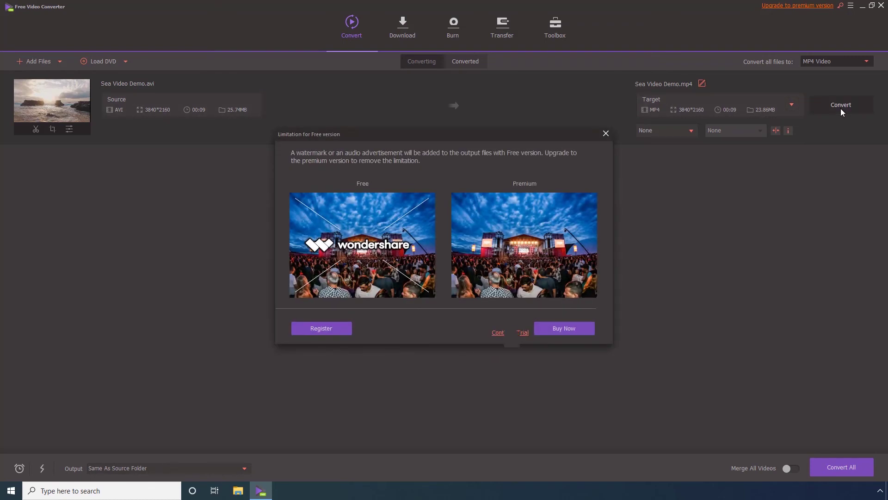
click(509, 333)
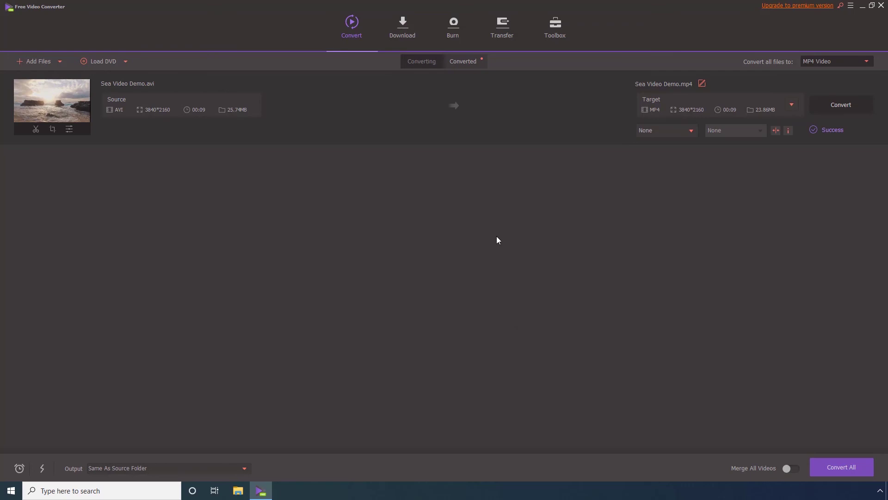
click(460, 60)
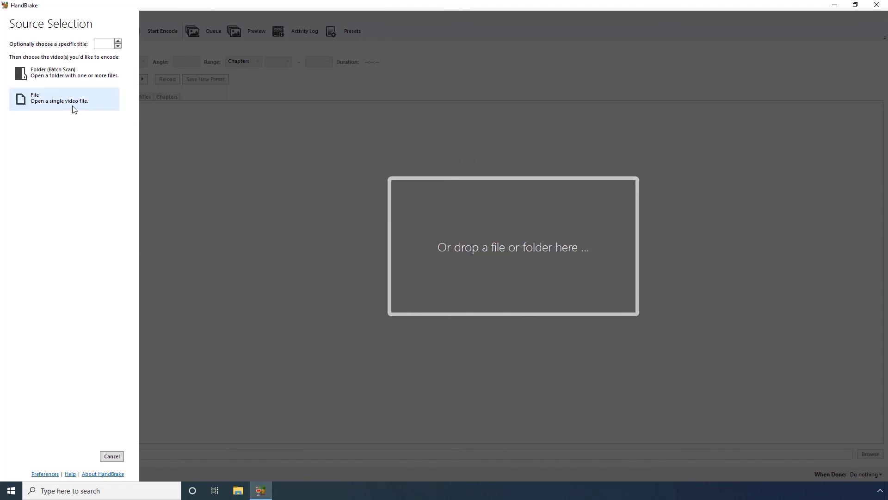
- Open Sea Video Demo from the Desktop as HandBrake's single-file source
click(48, 105)
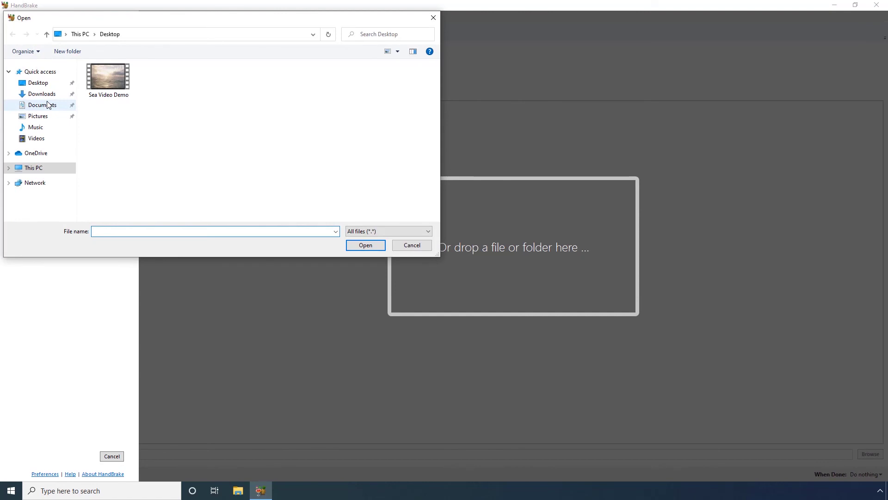
click(115, 80)
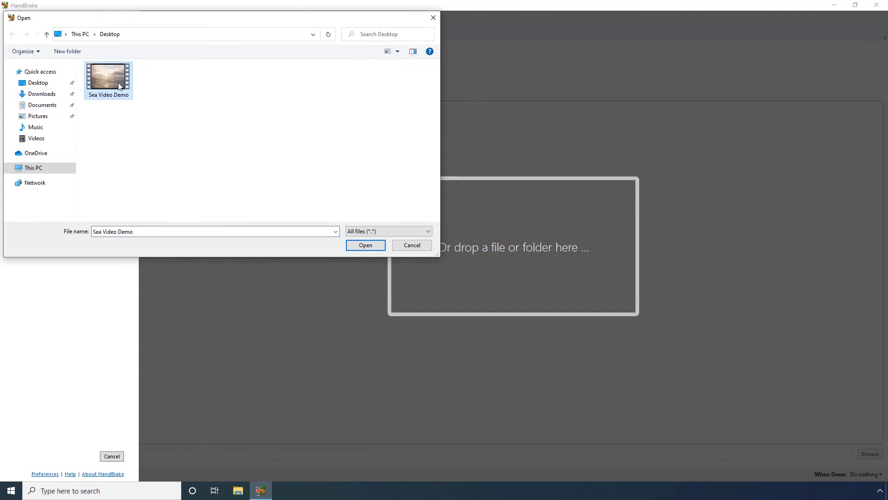
click(365, 245)
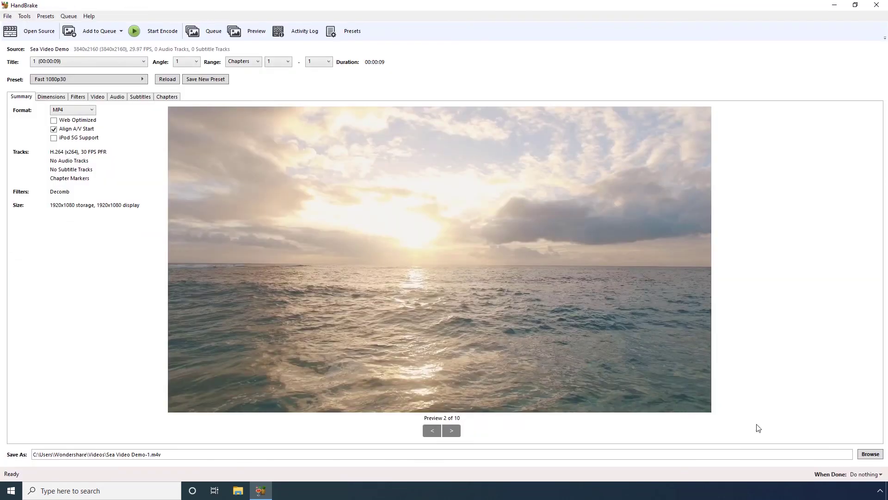
- Change the Save As destination for Sea Video Demo-1 to the Desktop
click(870, 453)
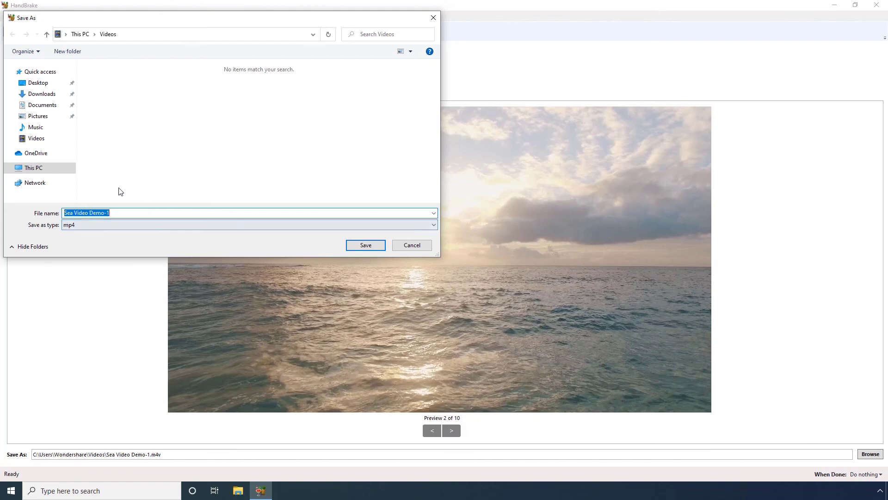
click(40, 87)
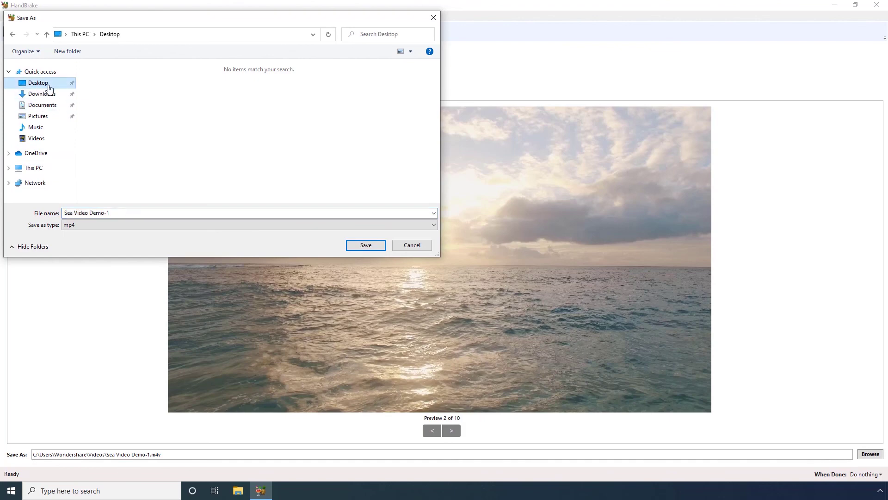
click(367, 246)
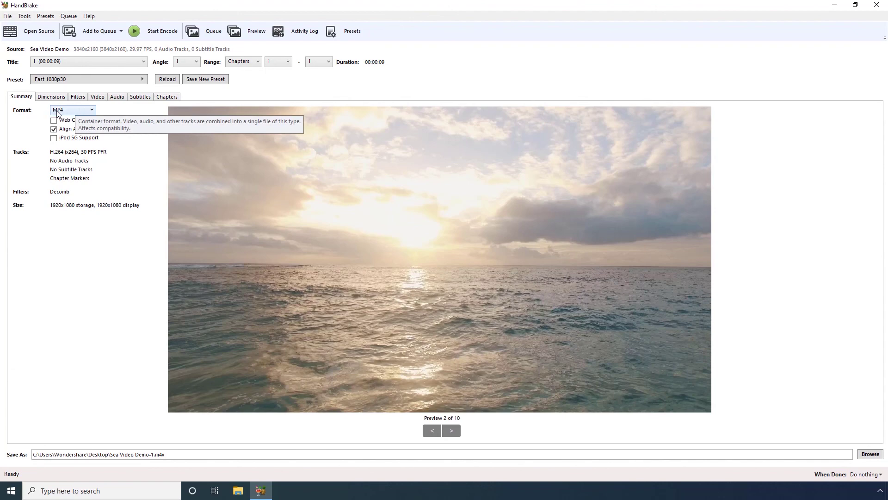
- Keep MP4 format and the General > Fast 1080p30 preset, then start encoding
click(72, 113)
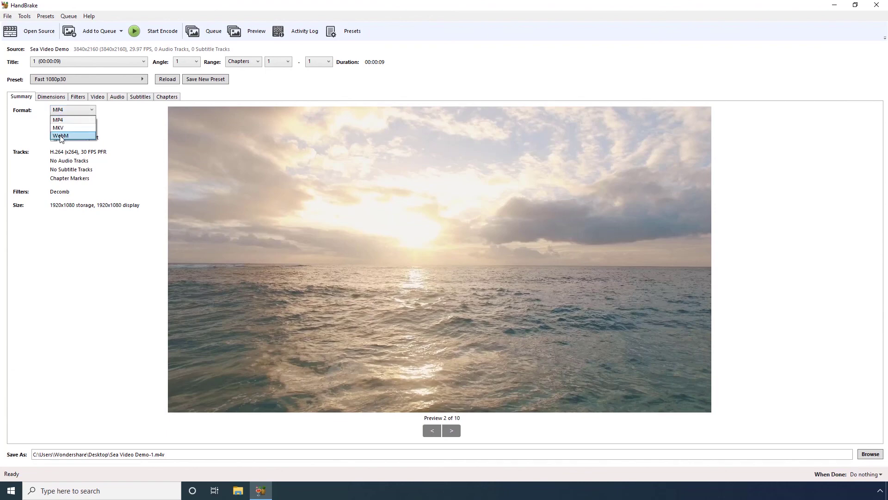
click(61, 120)
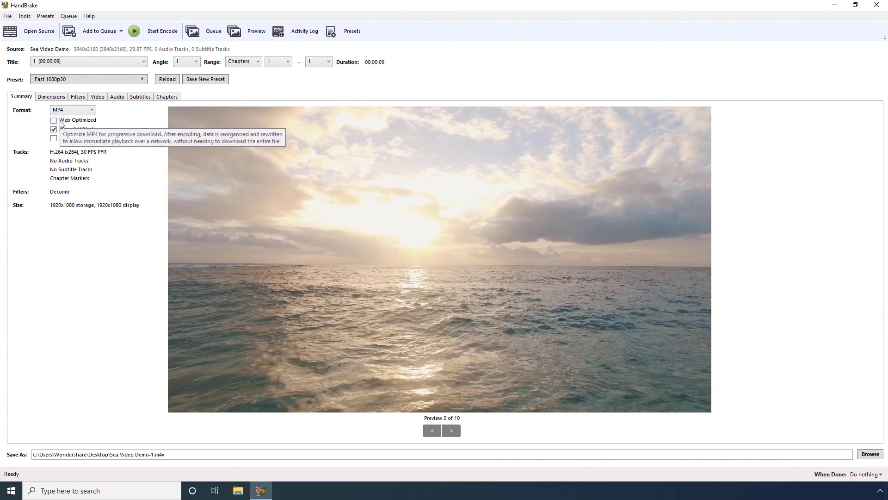
click(64, 81)
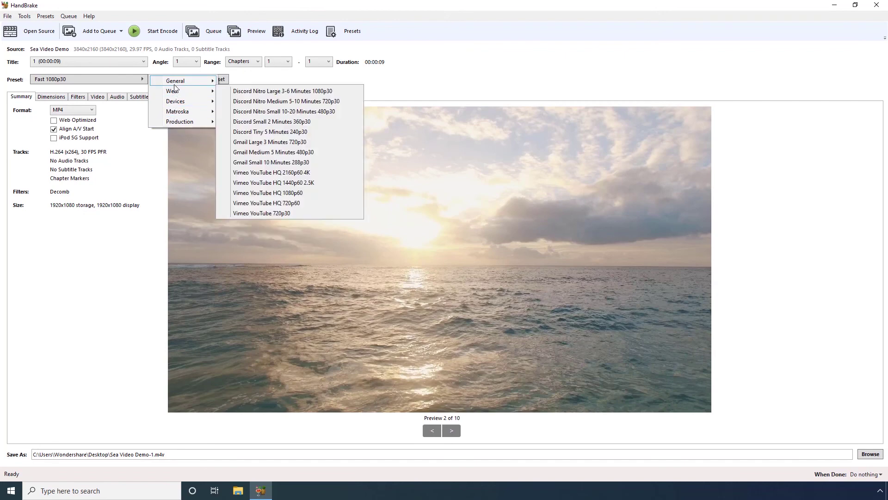
mouse_move(176, 83)
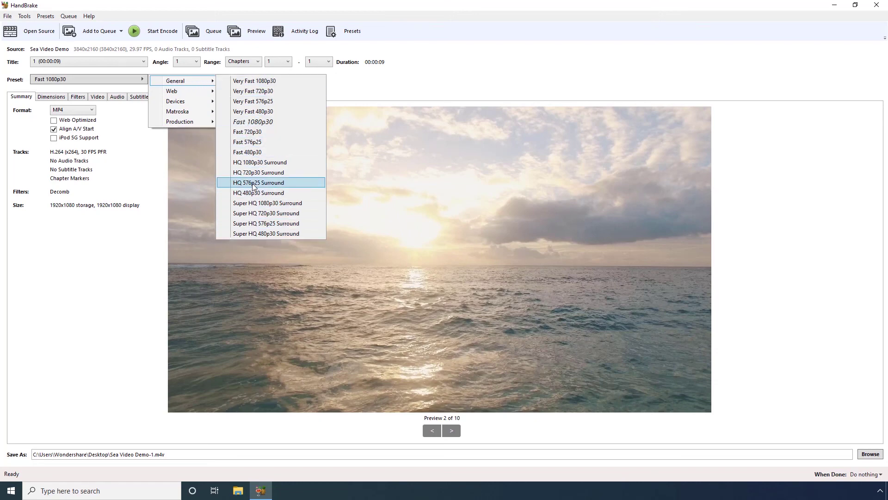
click(251, 122)
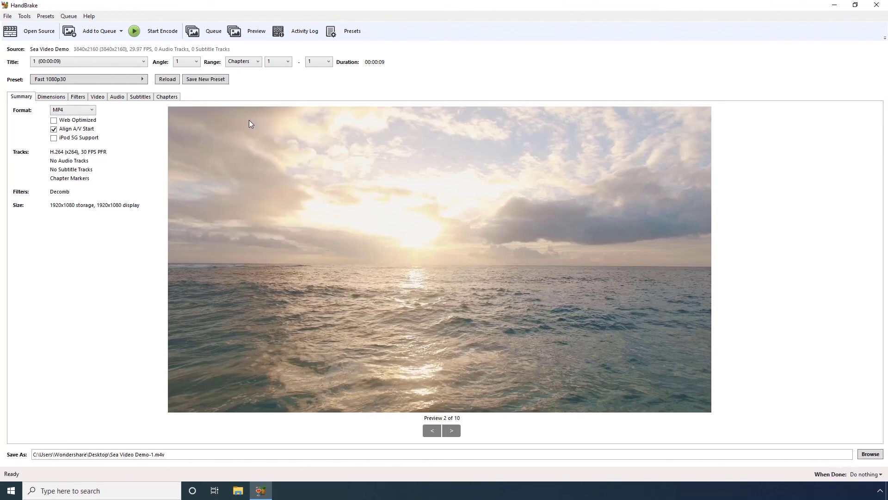
click(167, 36)
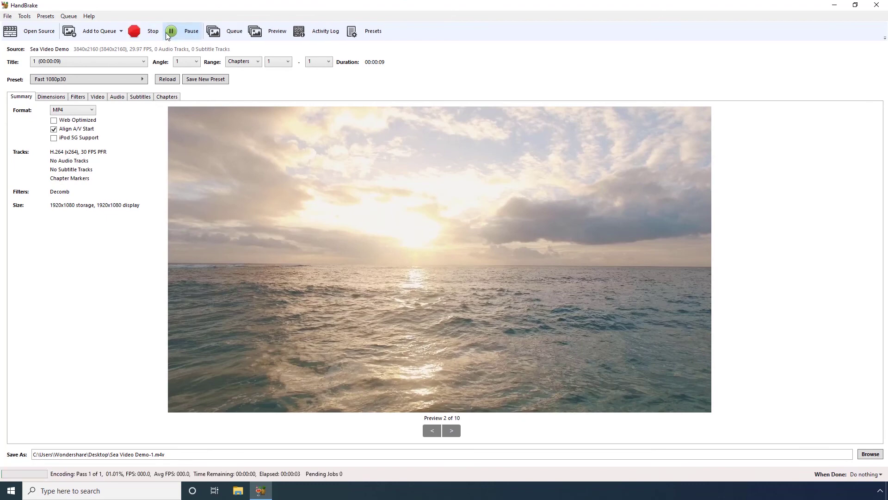